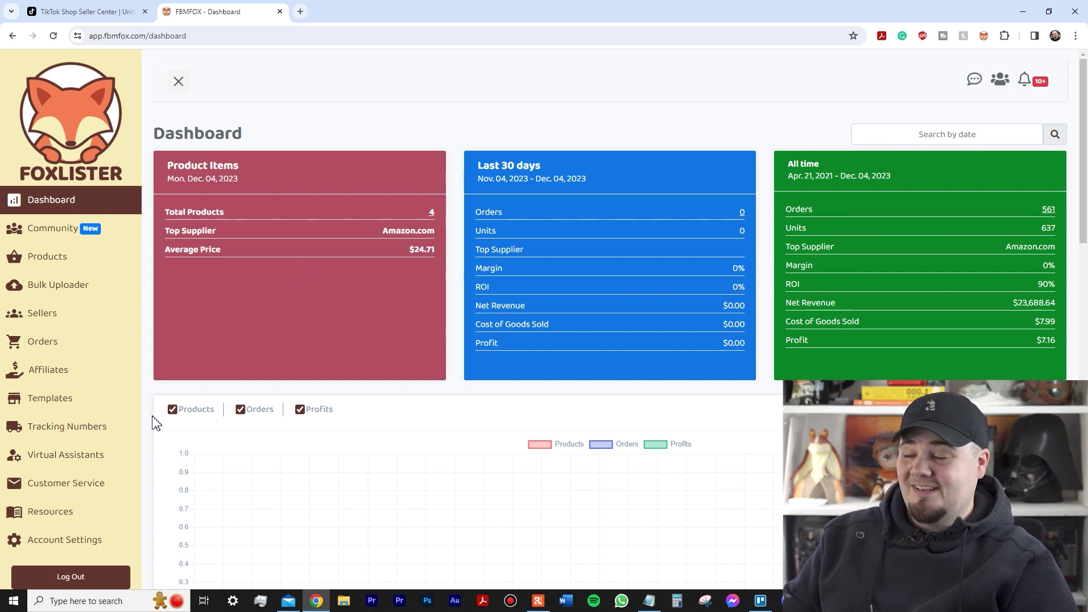
# Go to Account Settings' TikTok Shop Settings and start Sign In with TikTok Shop Login
pyautogui.click(68, 541)
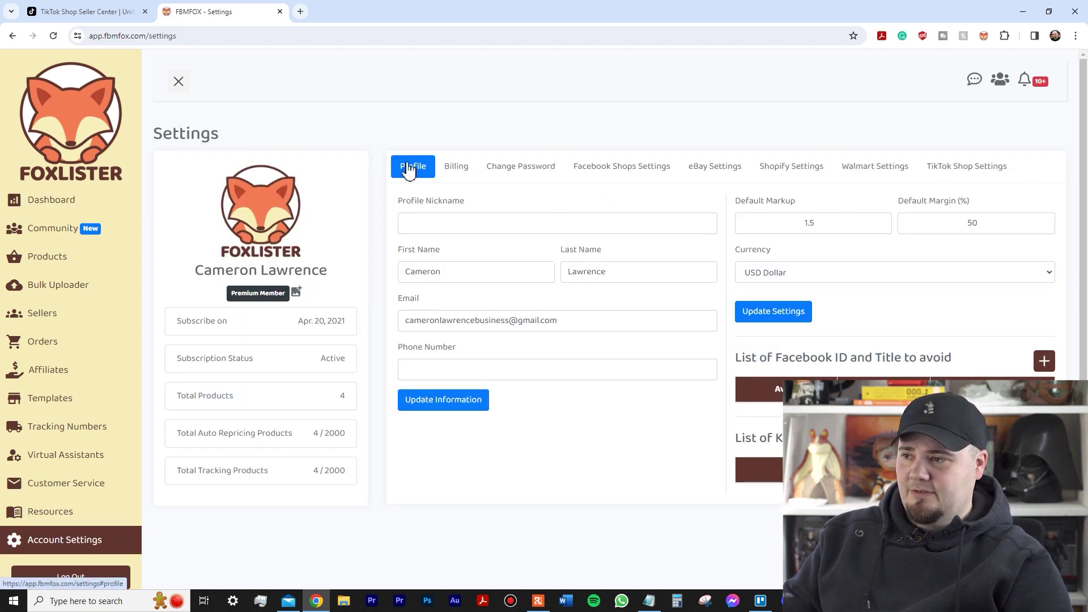
pyautogui.click(975, 175)
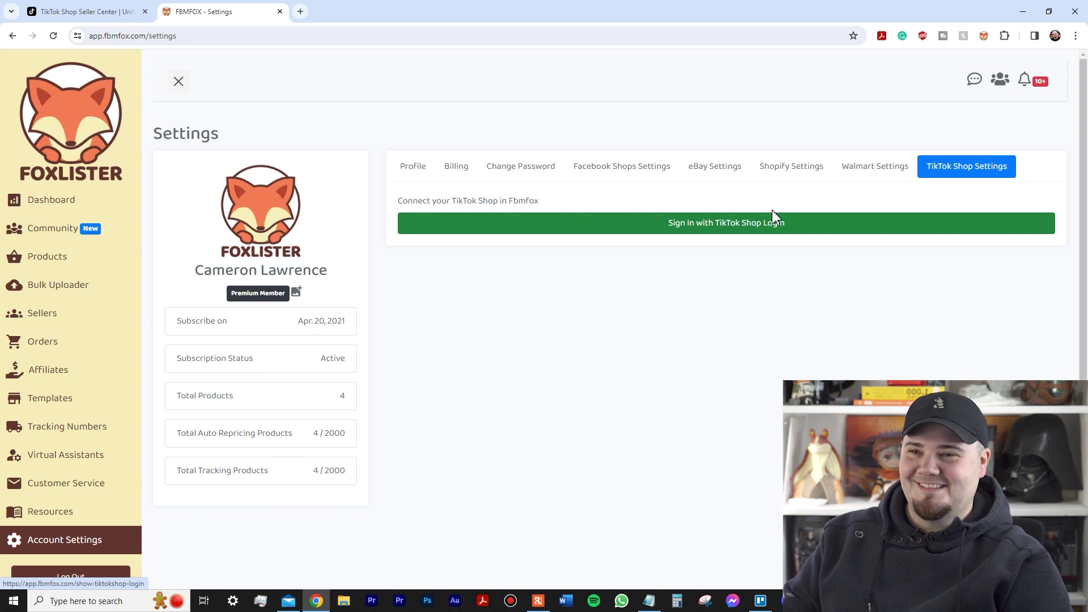
pyautogui.click(756, 228)
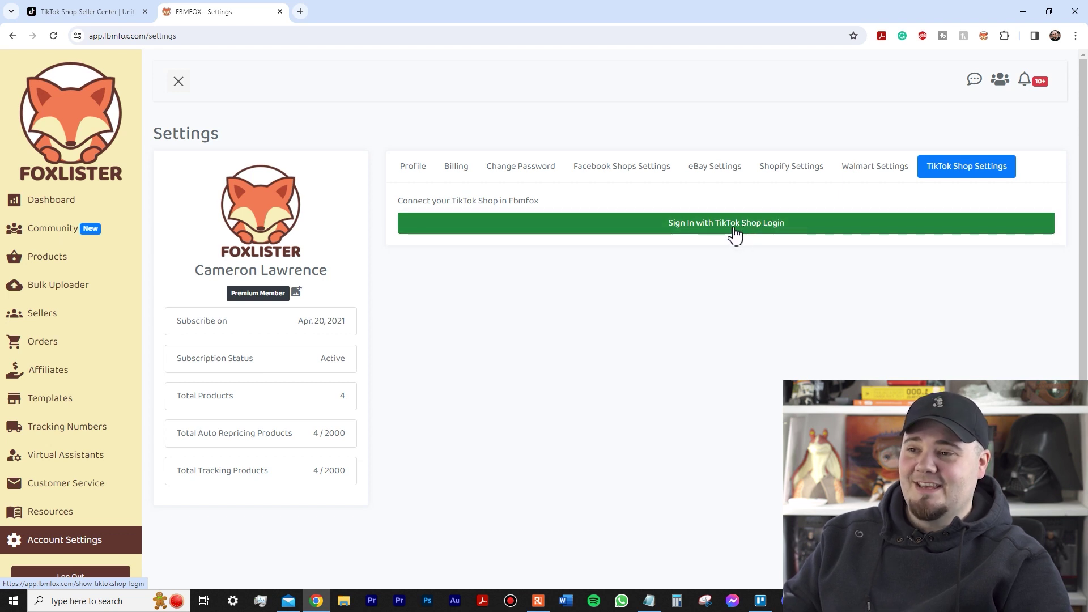
pyautogui.click(732, 229)
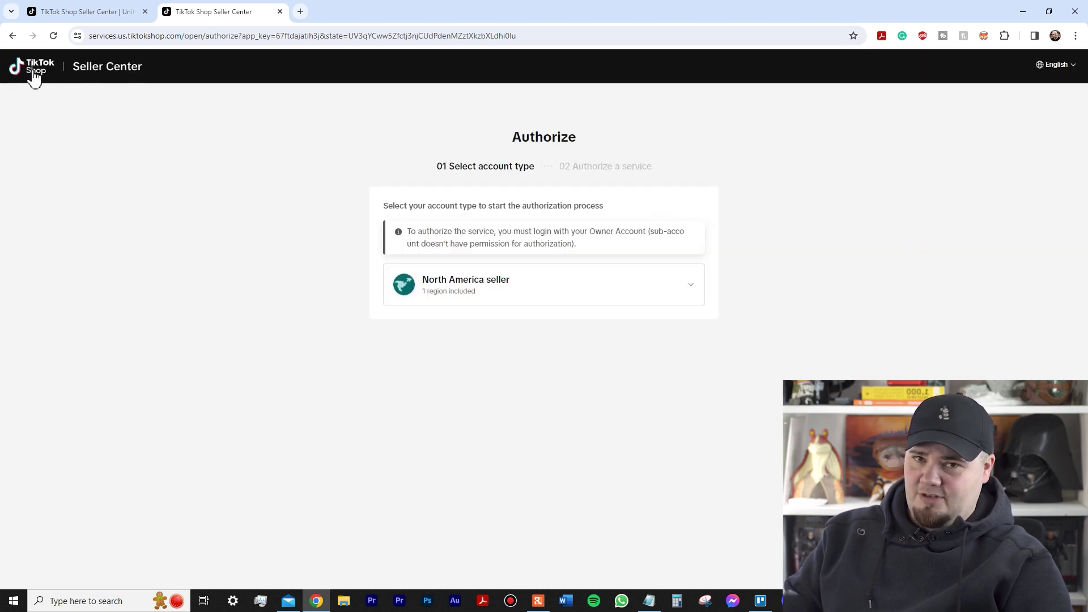
# Choose the North America seller account type registered in the United States and continue
pyautogui.click(593, 285)
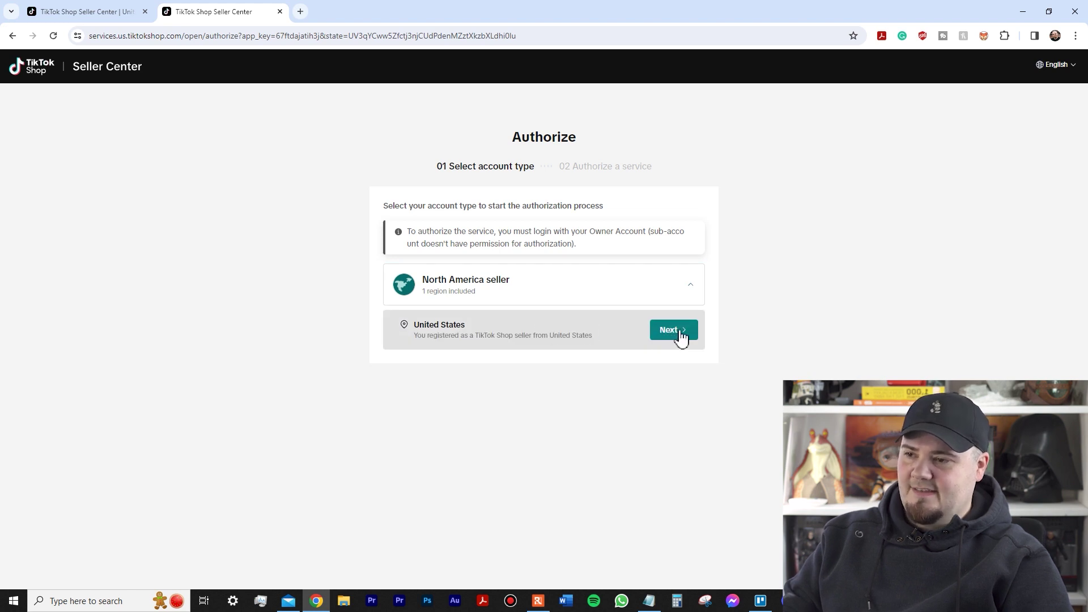
pyautogui.click(681, 340)
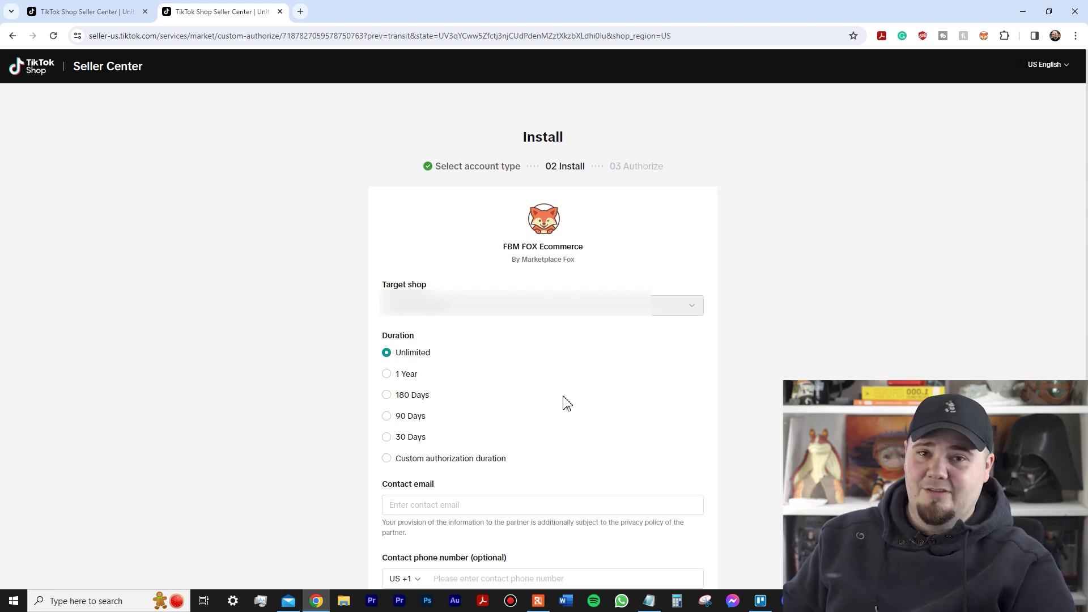
pyautogui.scroll(-1, 575, 375)
# Enter the contact email, consent to sharing data with Marketplace Fox, and confirm installing FBM FOX Ecommerce
pyautogui.click(505, 431)
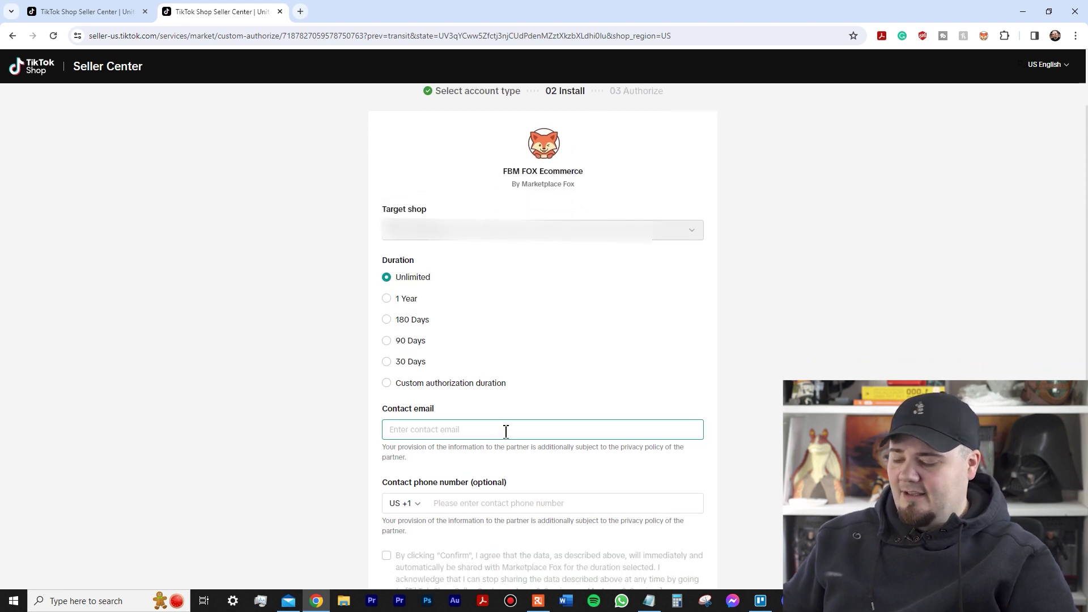
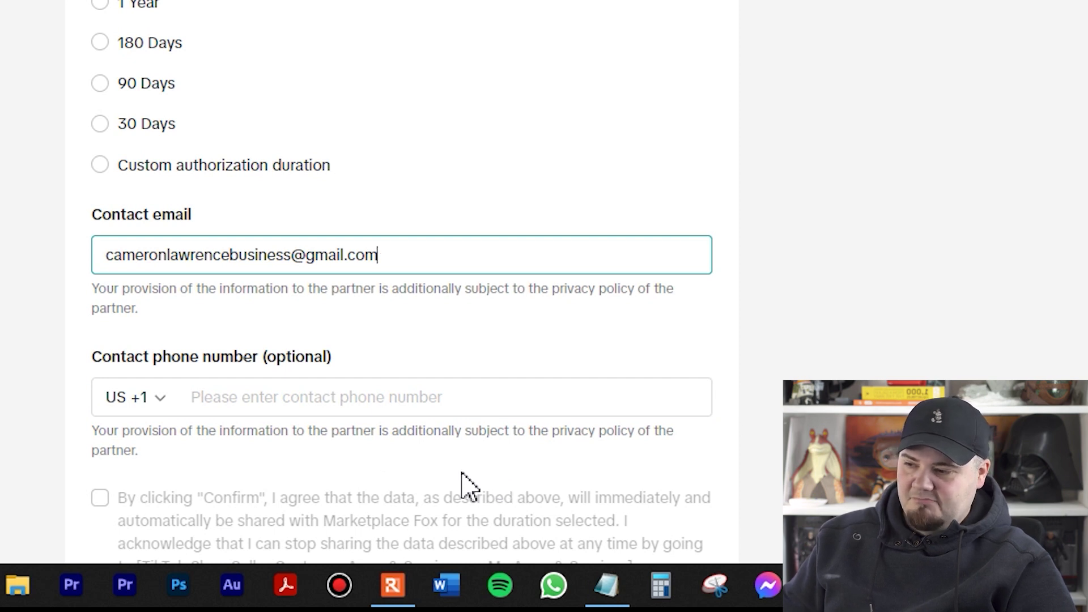
pyautogui.click(101, 500)
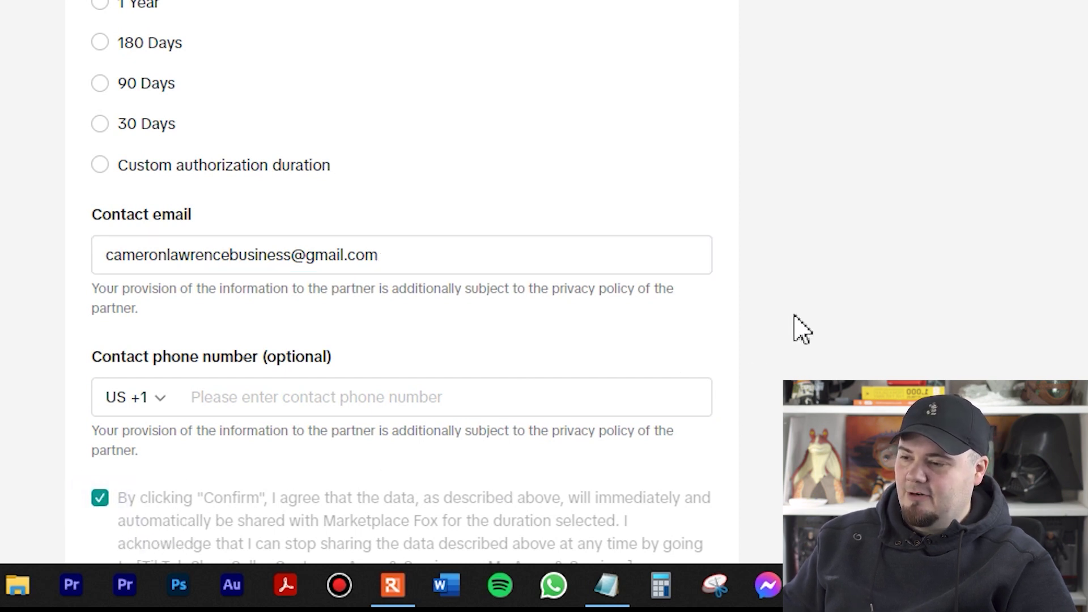
pyautogui.scroll(-2, 793, 316)
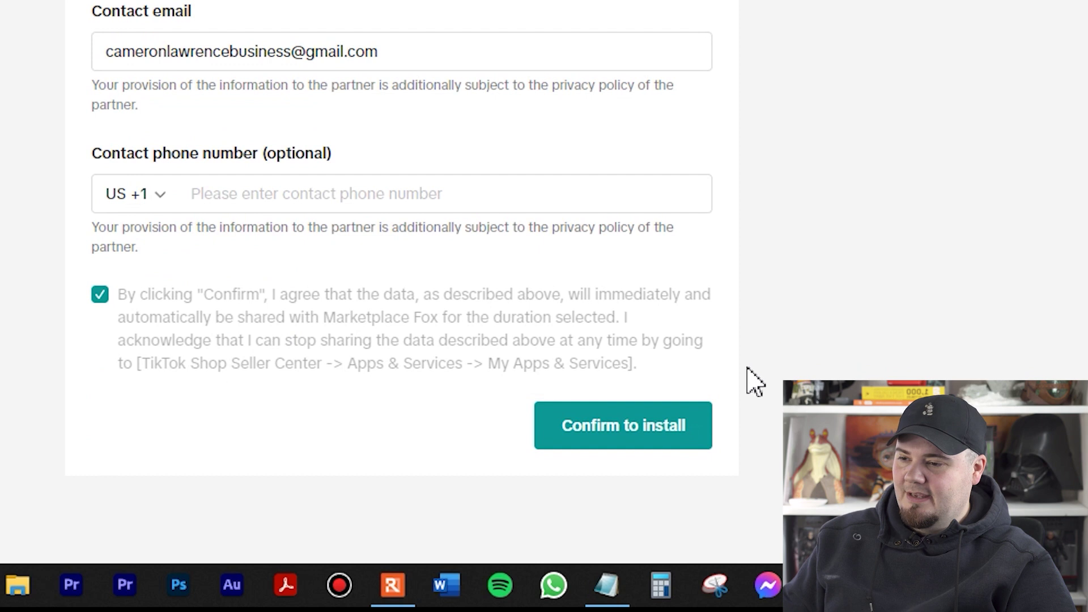
pyautogui.click(624, 425)
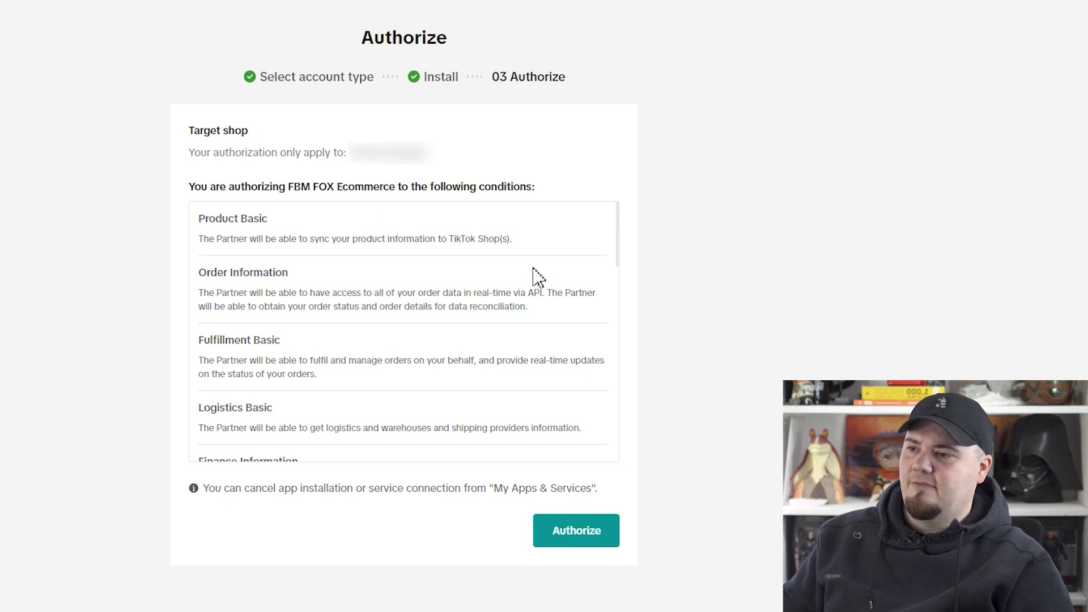
pyautogui.scroll(-1, 476, 340)
pyautogui.scroll(-5, 472, 342)
pyautogui.scroll(-3, 473, 344)
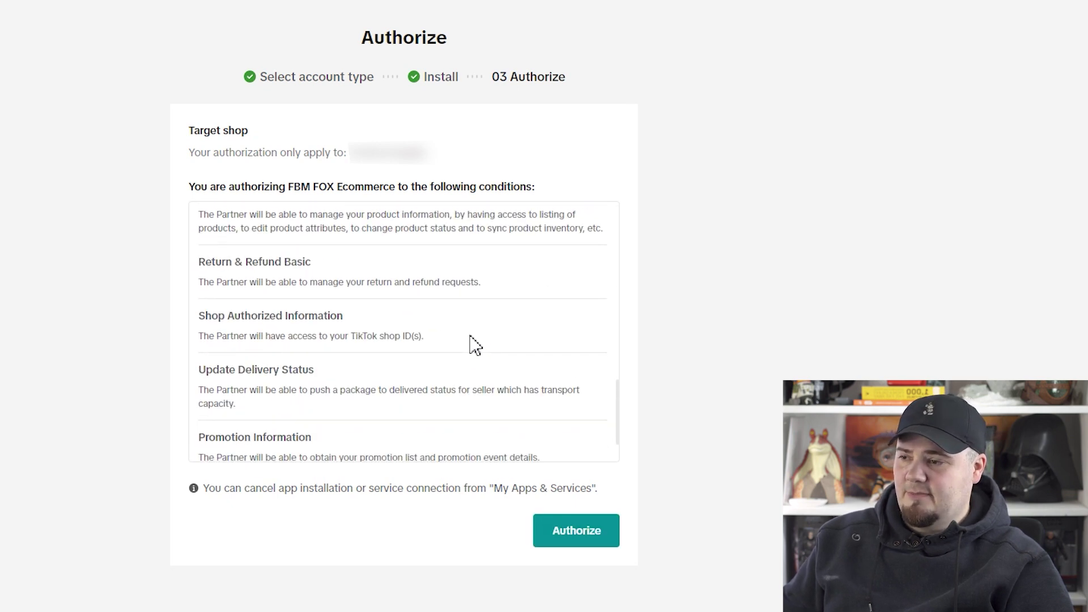
pyautogui.scroll(-2, 475, 345)
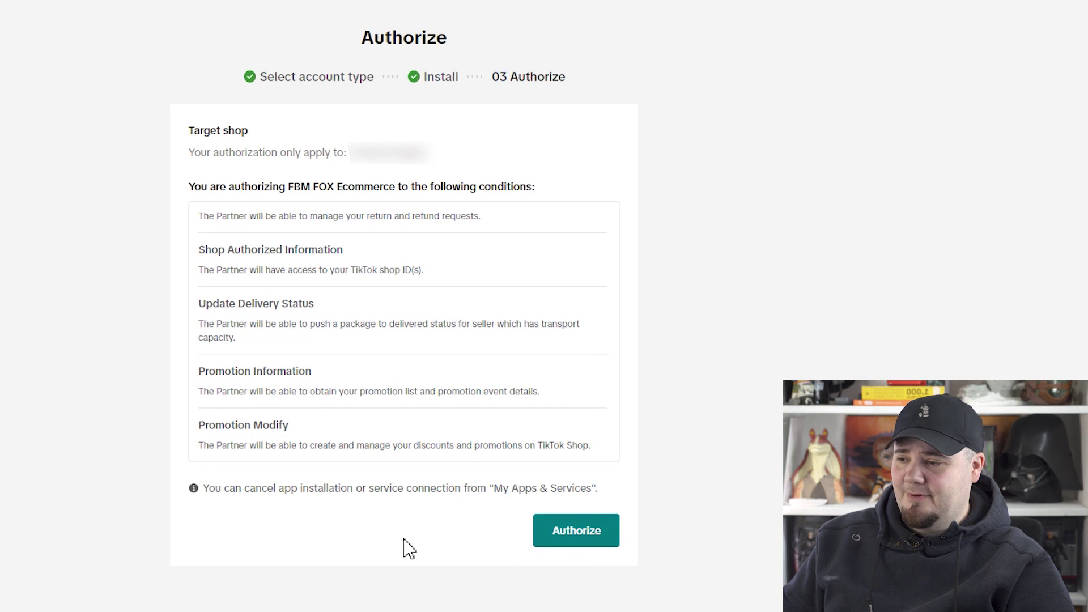
# Authorize FBM FOX Ecommerce for the shop with the listed data permissions
pyautogui.click(583, 537)
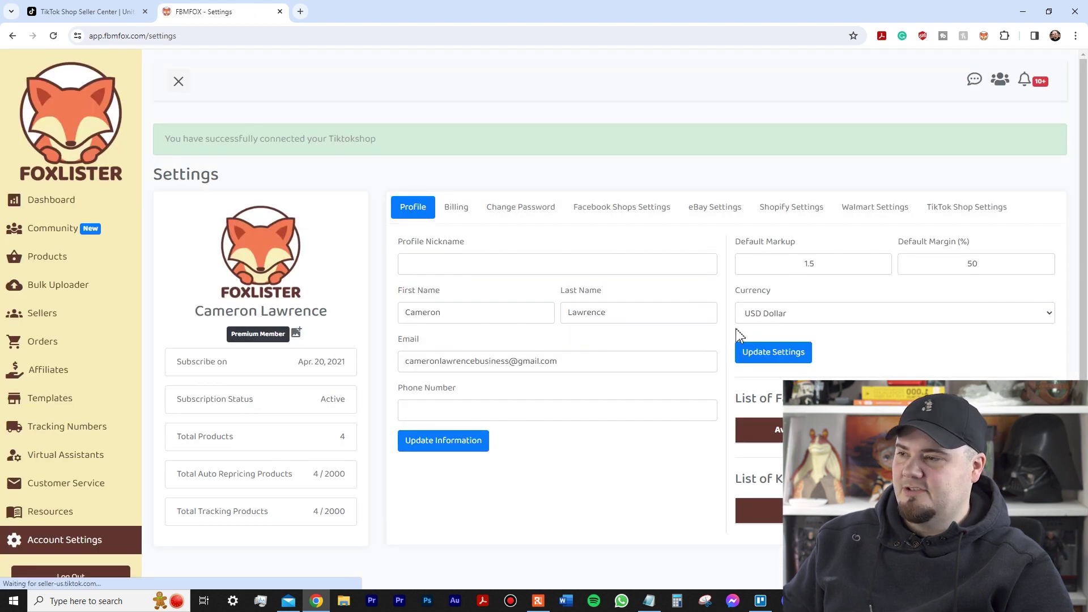
# Show the TikTok Shop Settings section, now offering Sign out on TikTok Shop
pyautogui.click(955, 212)
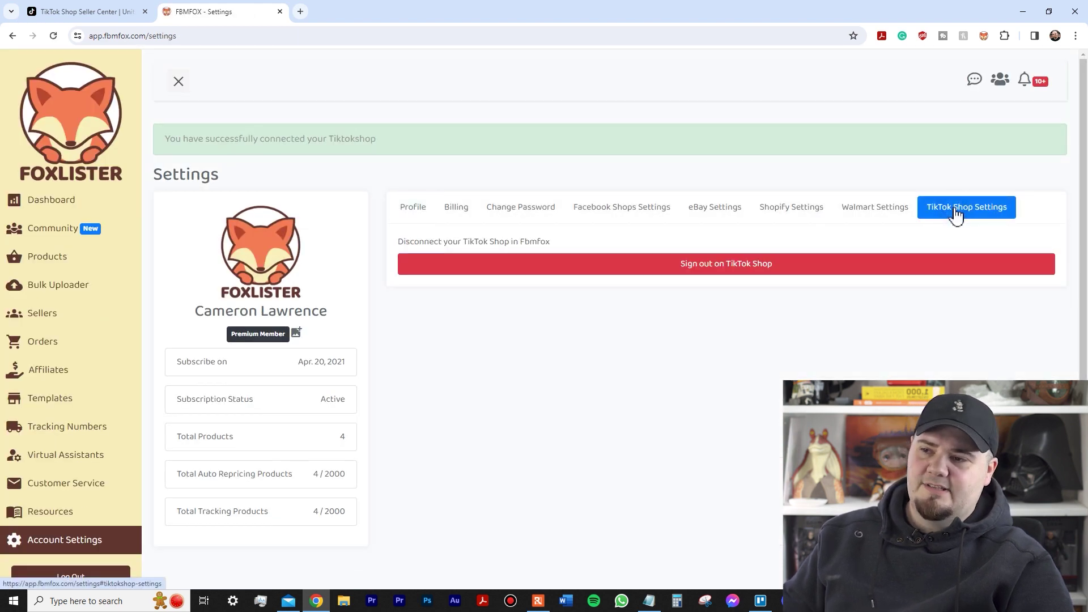